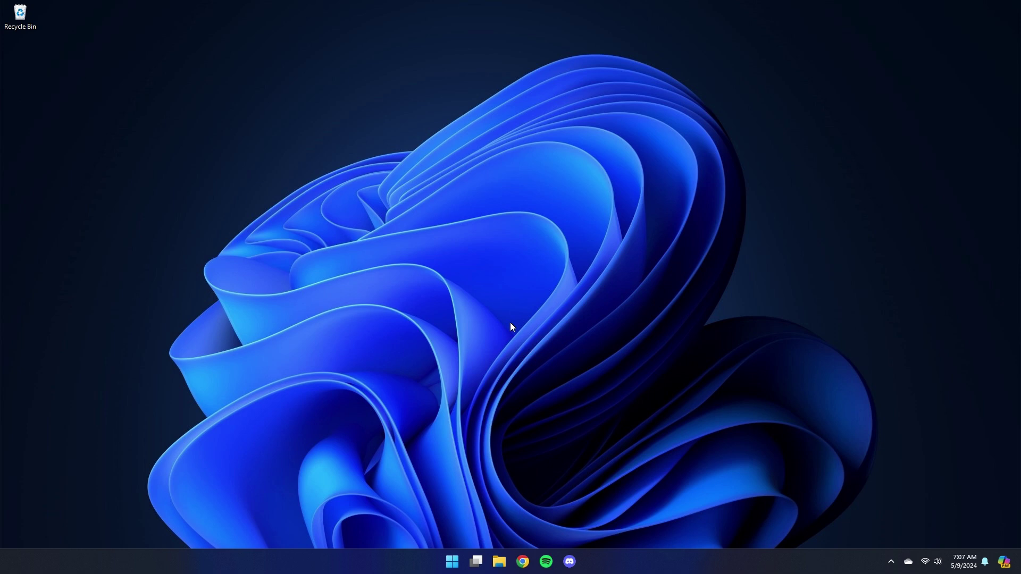
Search the Start menu for 'disk management' and launch Disk Management.
left_click(453, 562)
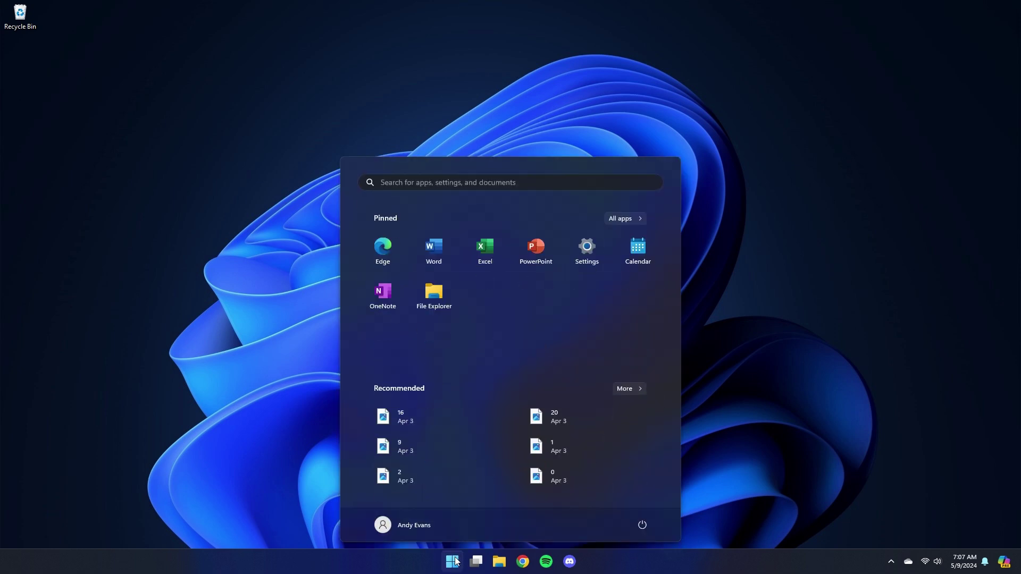
left_click(414, 183)
type("disk")
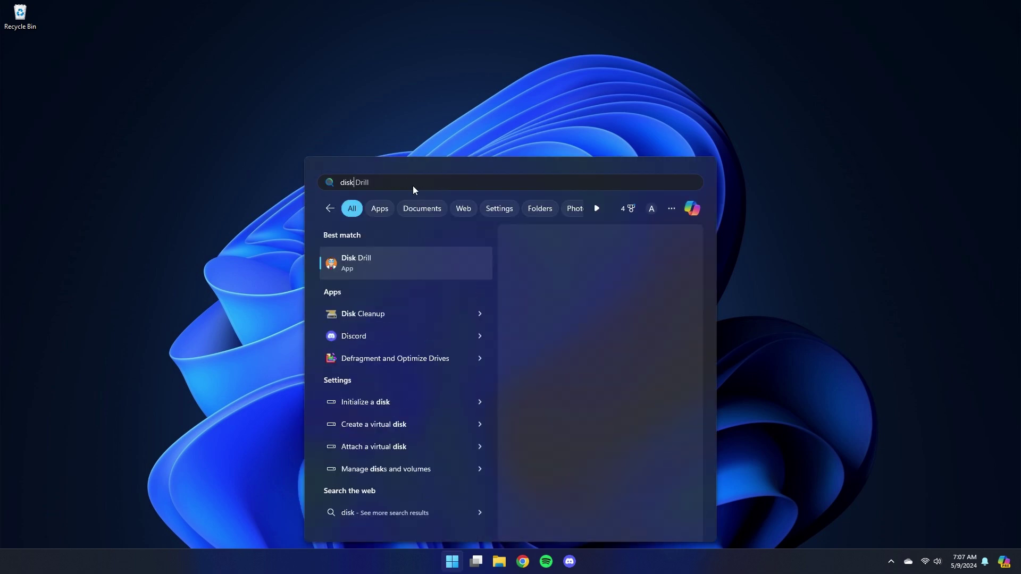
type(" management")
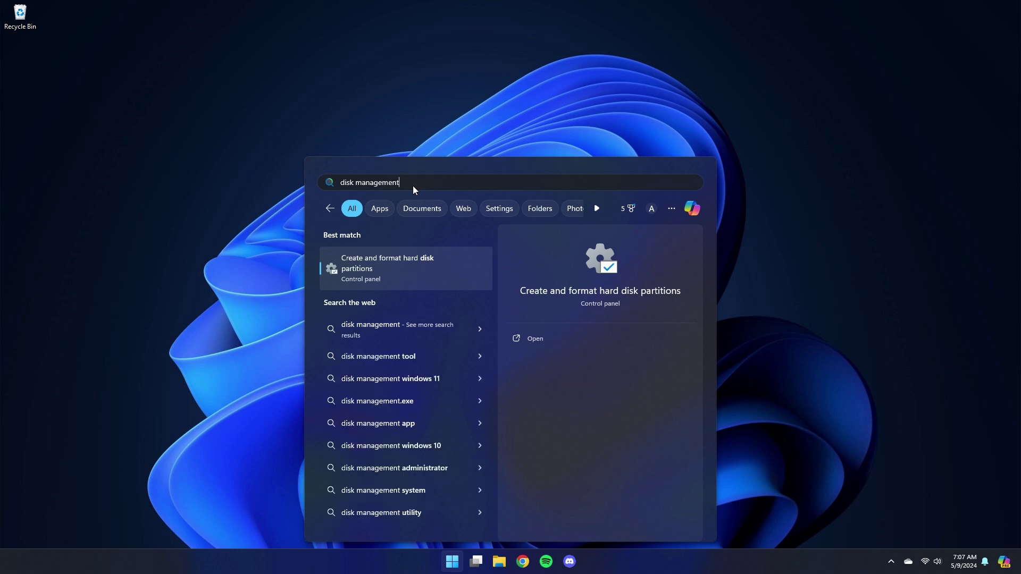
key("Return")
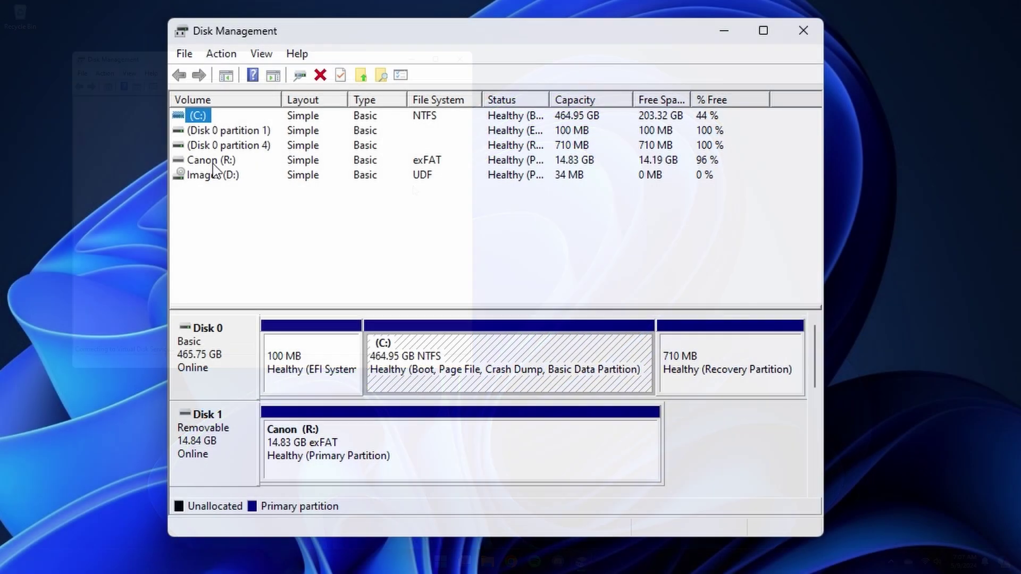
Change the Canon volume's drive letter from R to K and accept the warning.
left_click(213, 161)
right_click(213, 161)
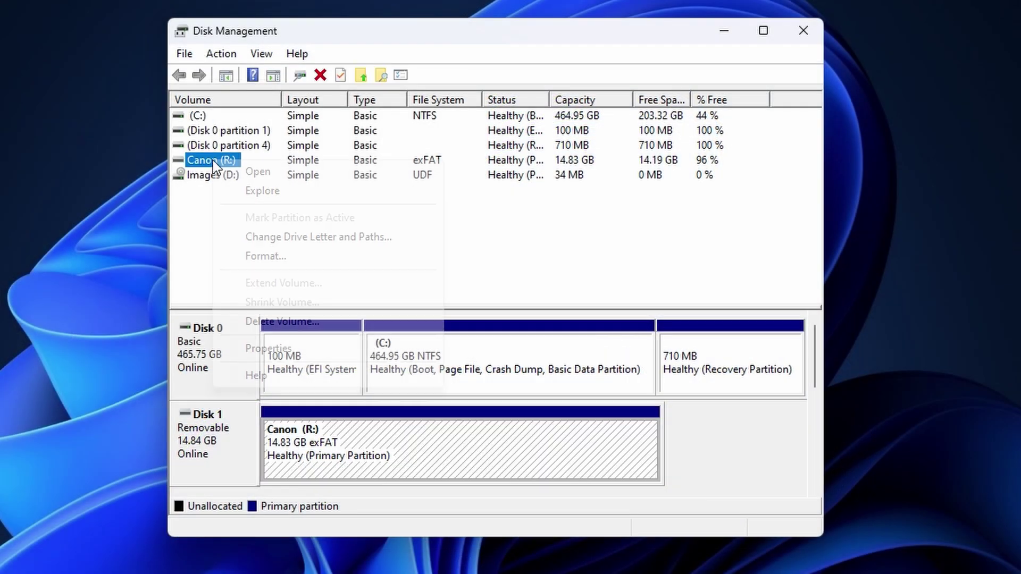
left_click(256, 240)
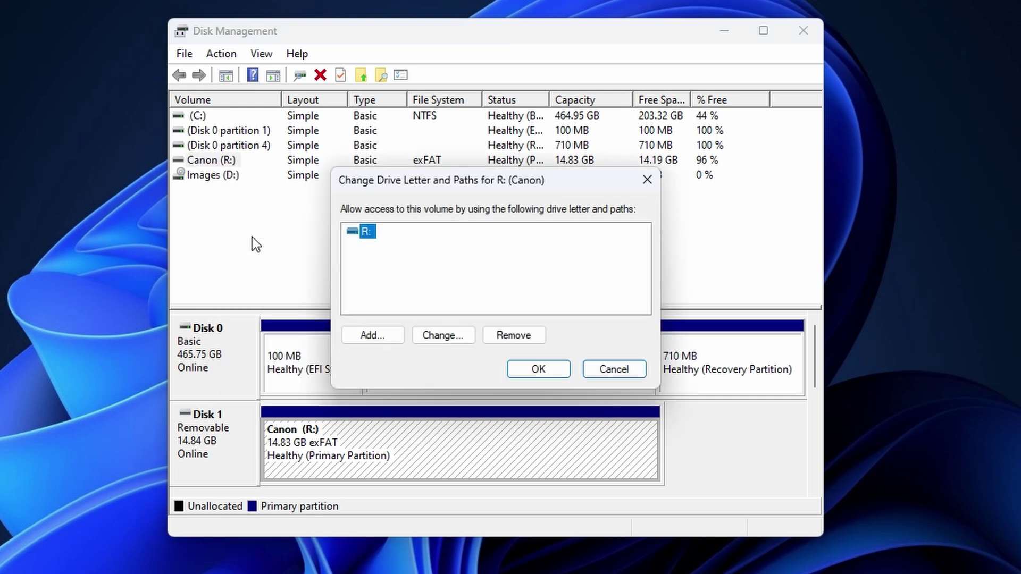
left_click(458, 342)
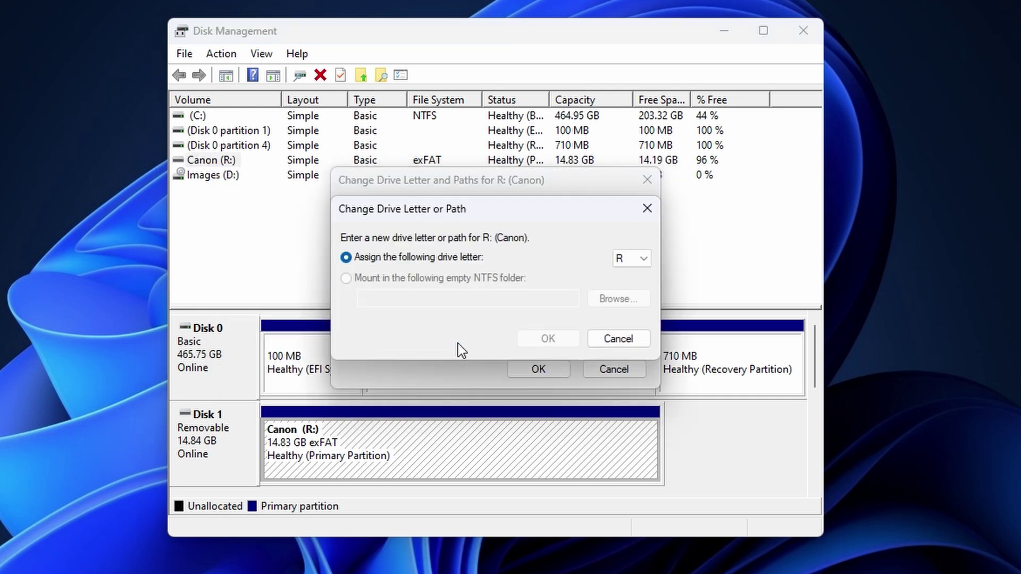
left_click(616, 261)
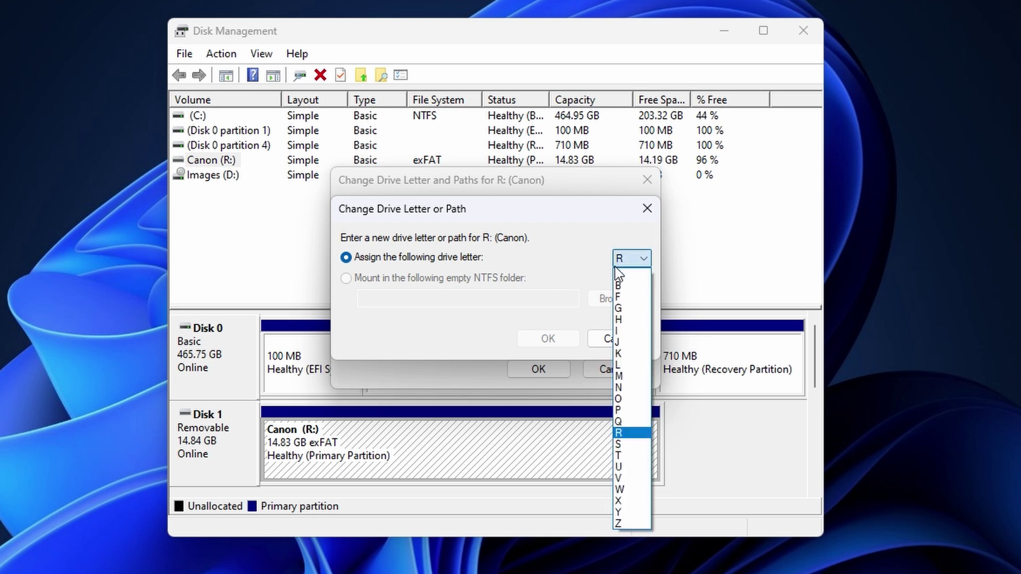
left_click(625, 355)
left_click(569, 339)
left_click(564, 373)
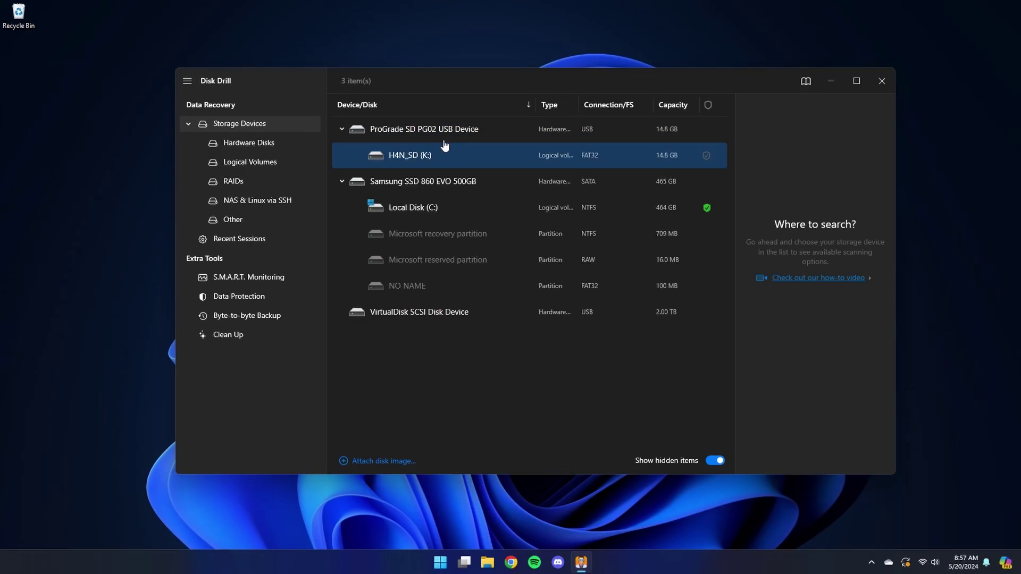
Scan the ProGrade SD PG02 USB Device for lost data.
left_click(445, 137)
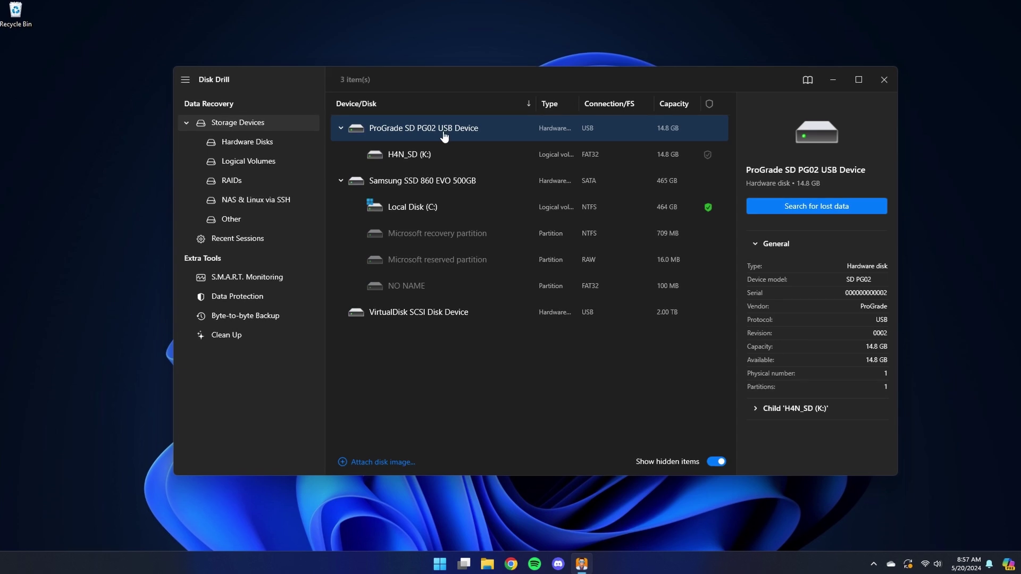
left_click(778, 205)
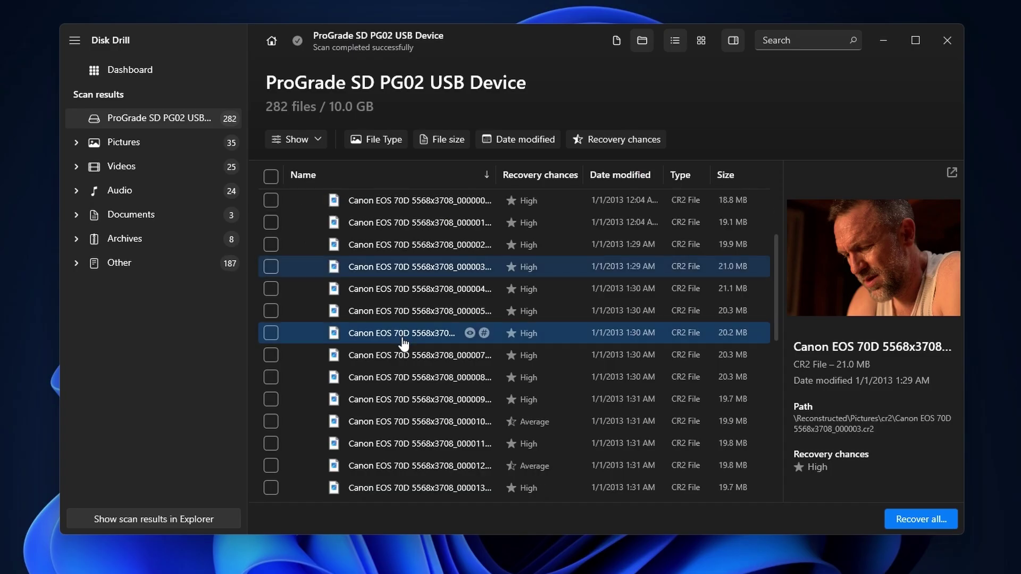
scroll(404, 346, "down", 3)
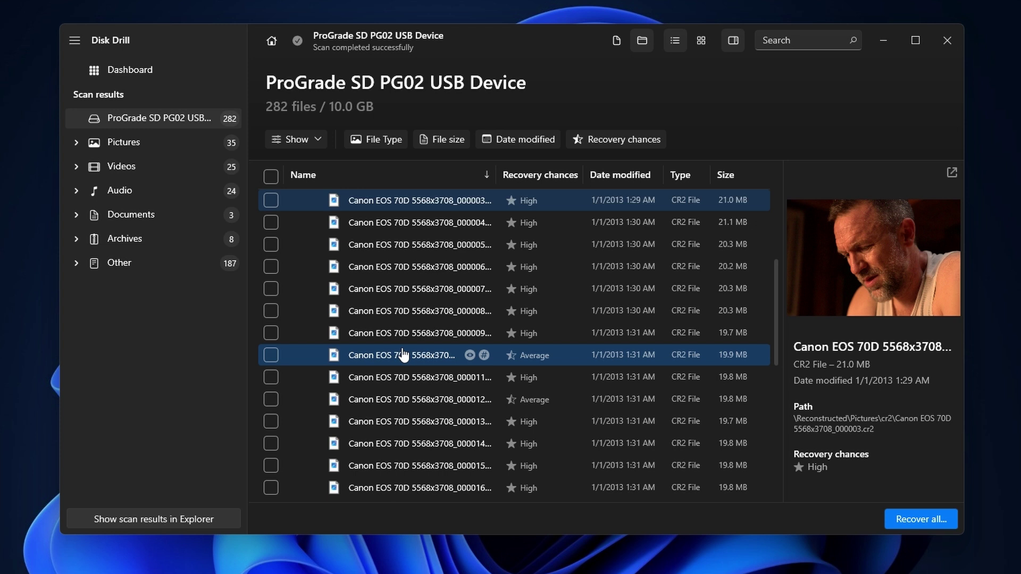
Preview the recovered CR2 photos, collapse Reconstructed, and download the Windows installer.
left_click(404, 355)
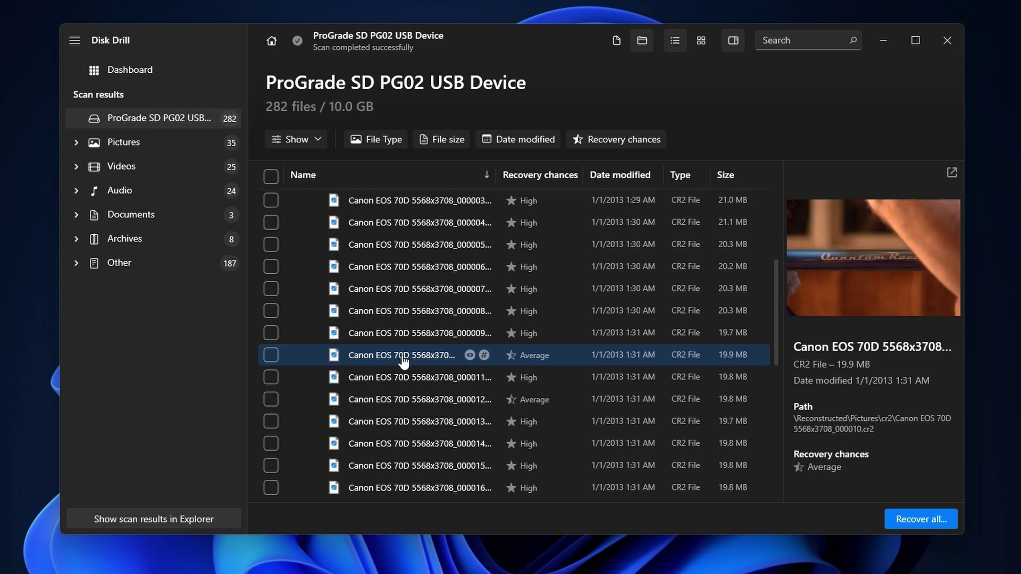
left_click(410, 378)
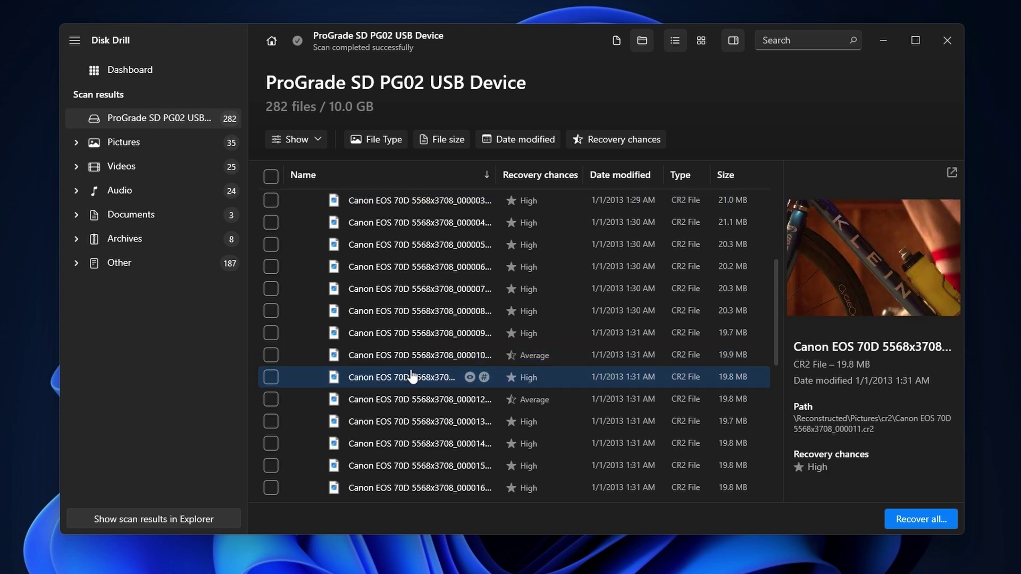
scroll(422, 393, "down", 6)
left_click(341, 334)
scroll(373, 340, "up", 10)
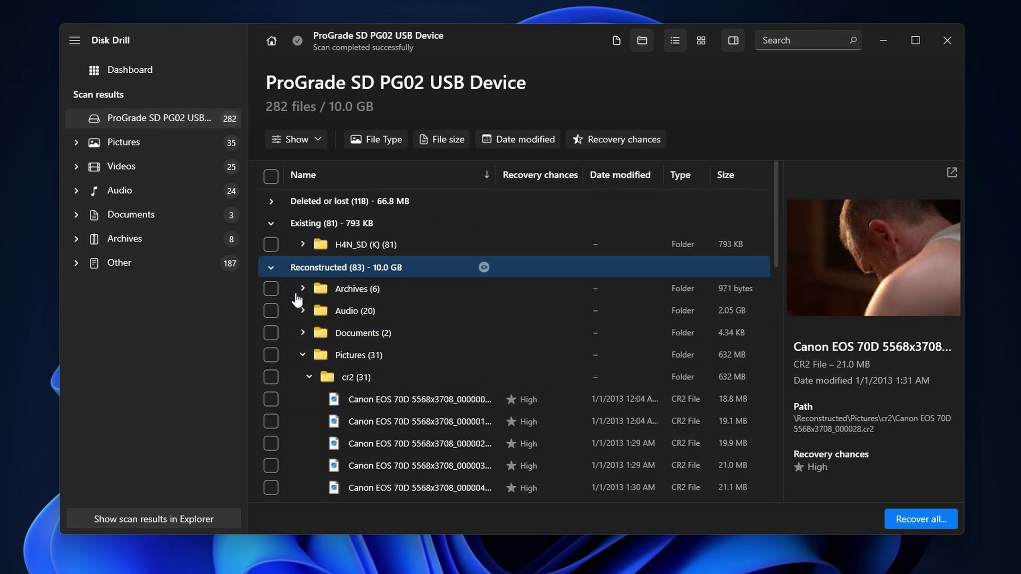
left_click(271, 268)
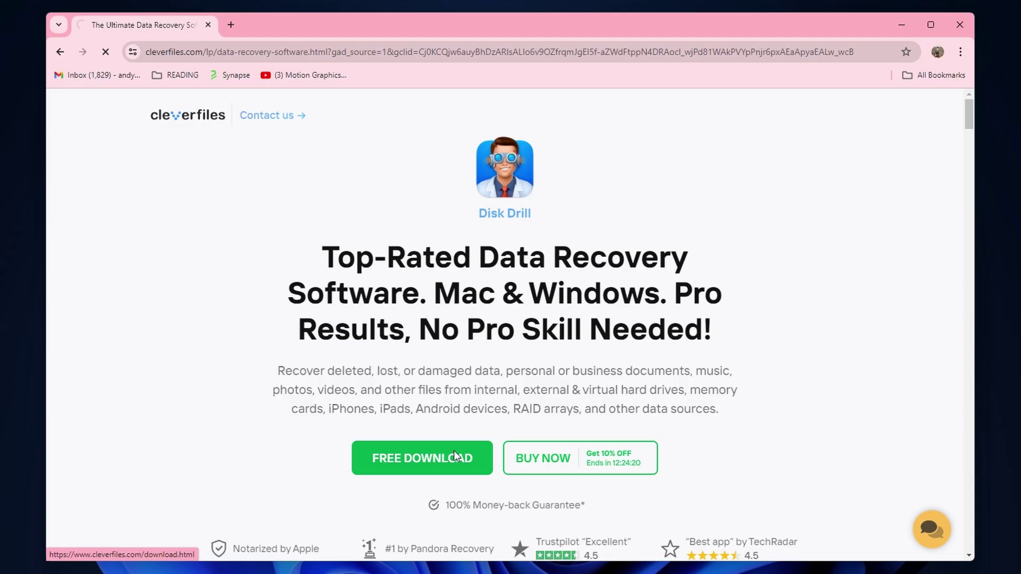
left_click(454, 457)
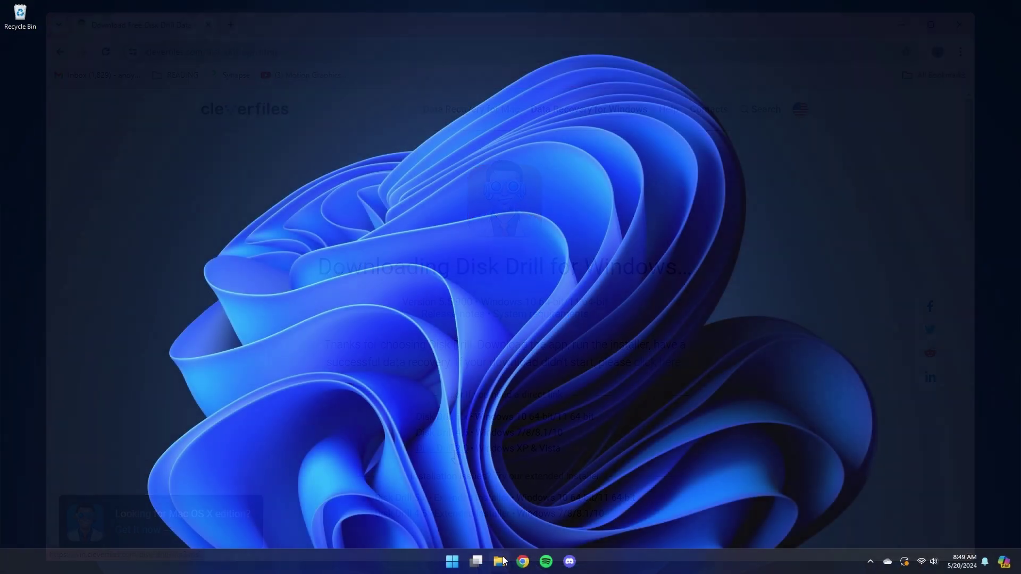
Run the downloaded Disk Drill 5.5.900.0 installer from Downloads and allow it through UAC.
left_click(499, 561)
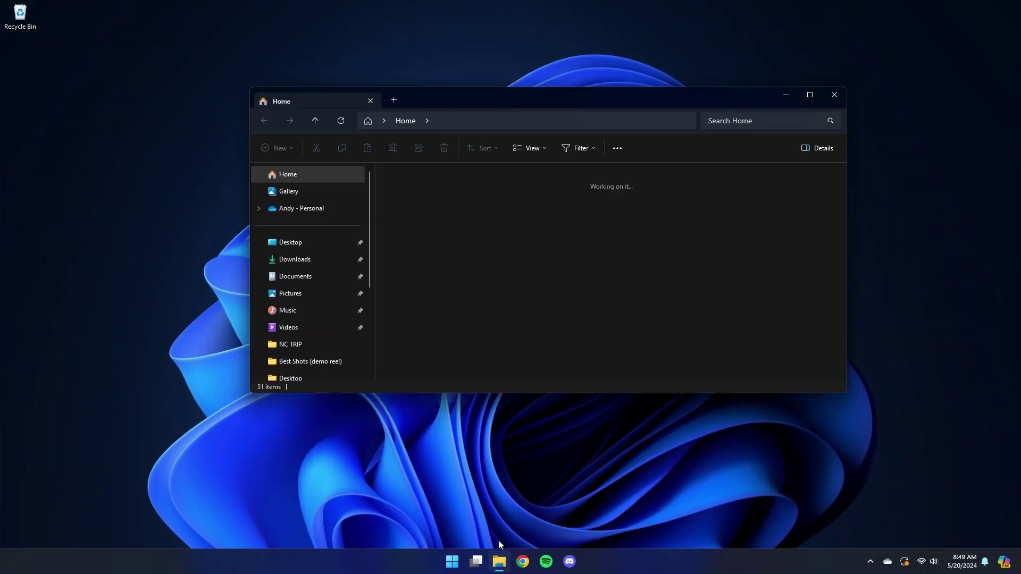
left_click(327, 260)
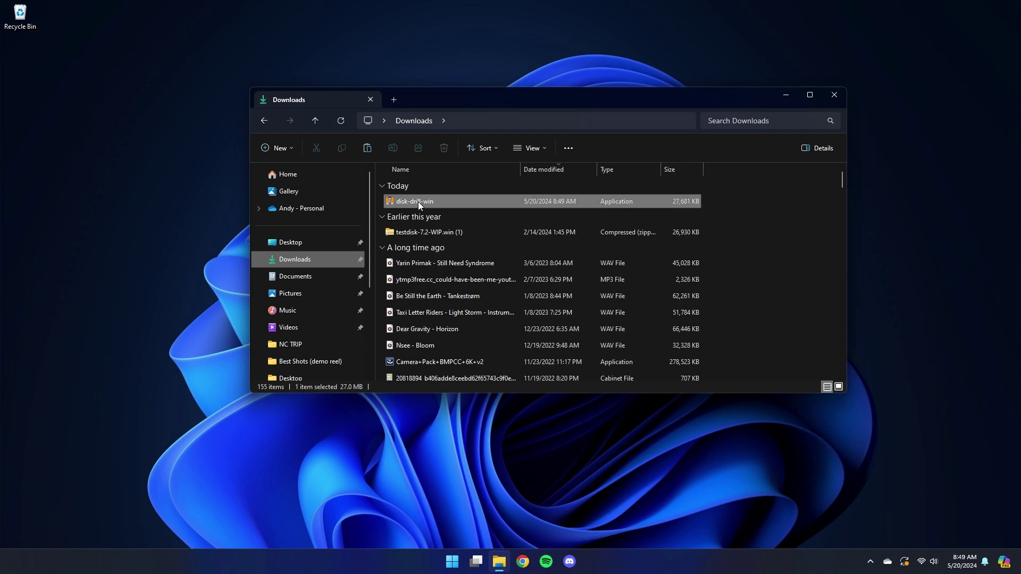
double_click(418, 202)
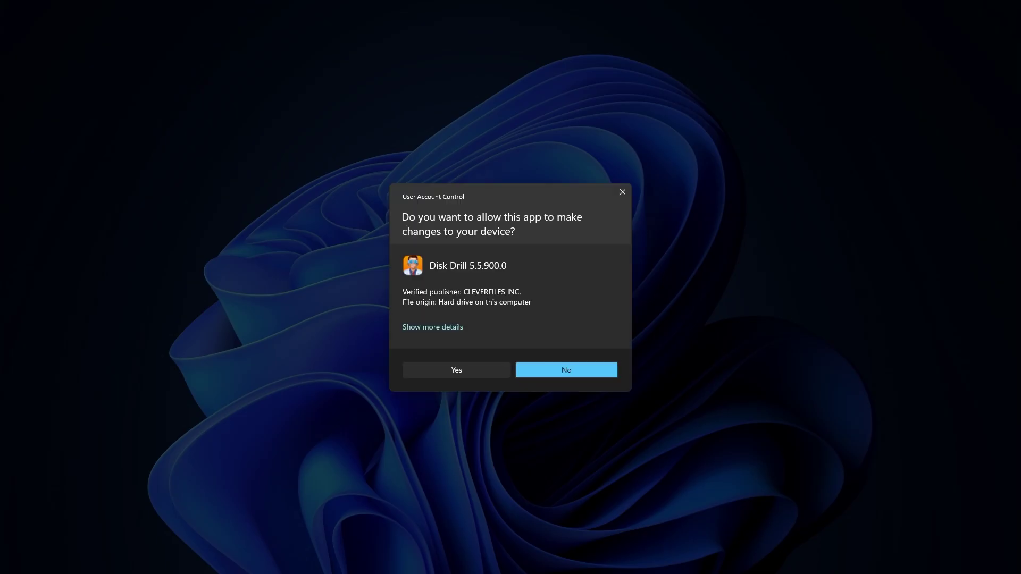
left_click(487, 370)
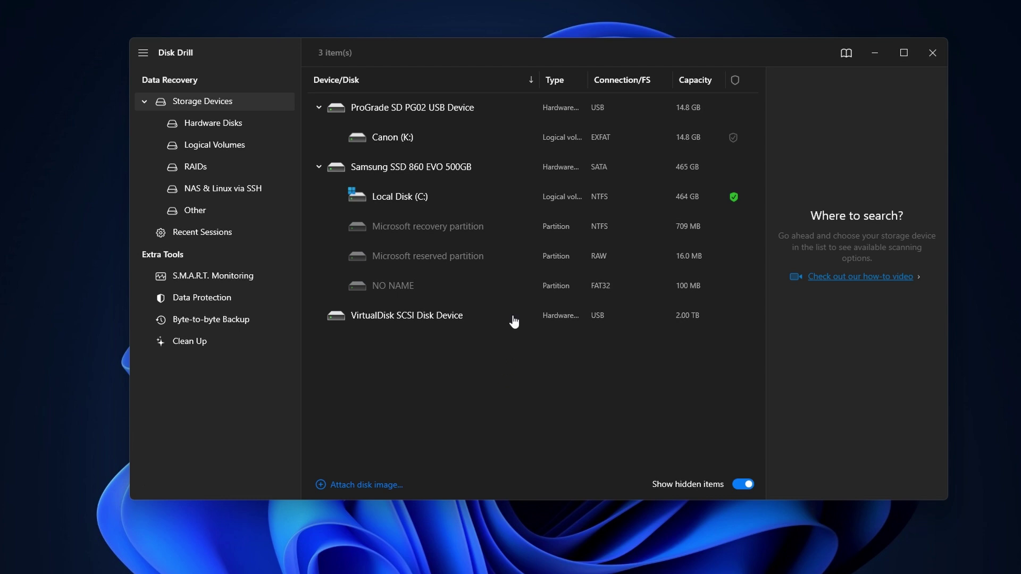
Scan the Canon (K:) volume for lost data and review the found items.
left_click(470, 139)
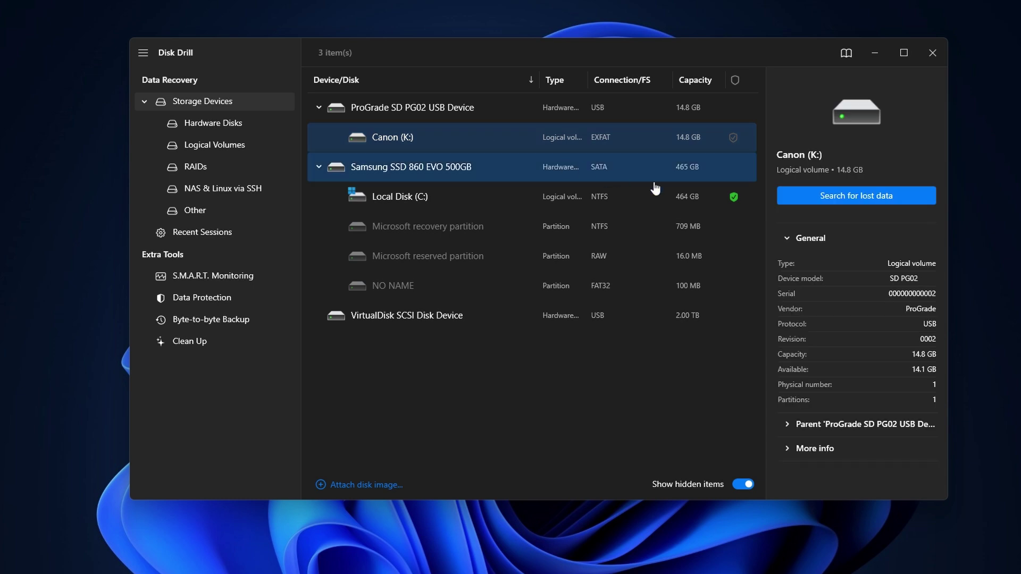
left_click(791, 201)
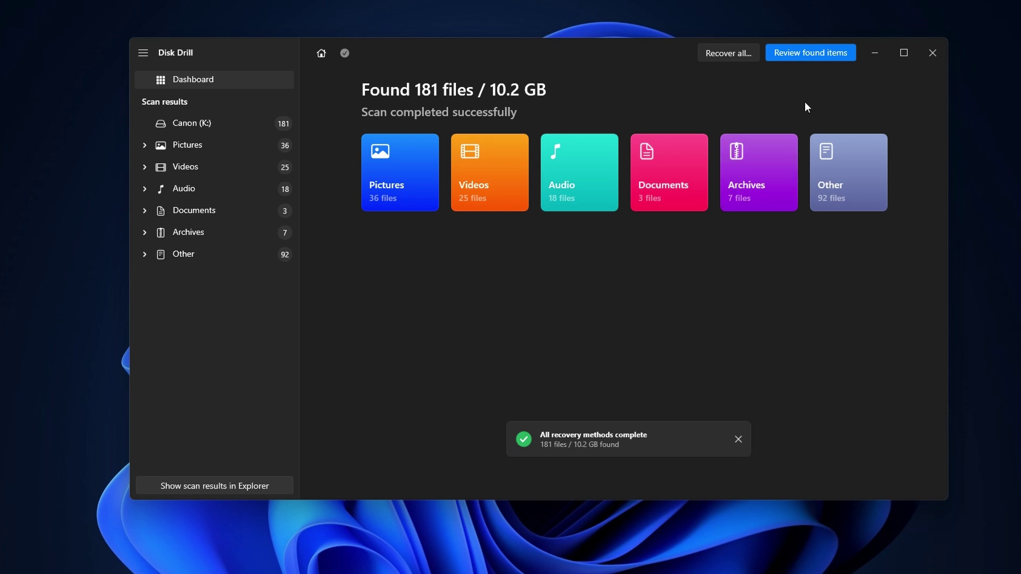
left_click(803, 53)
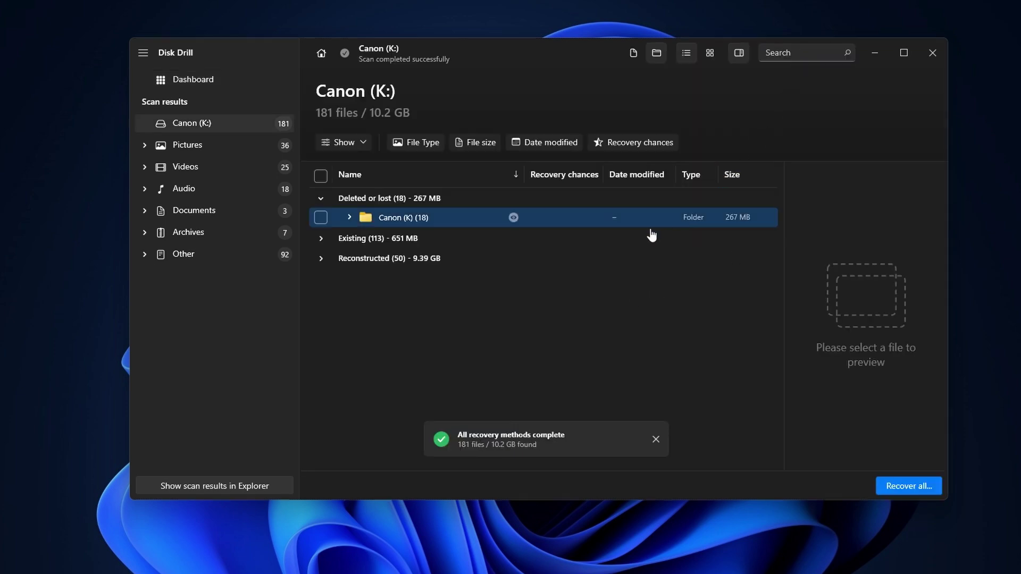
Open the Existing group in thumbnail view and mark ten CR2 photos for recovery.
left_click(321, 199)
left_click(321, 218)
left_click(709, 52)
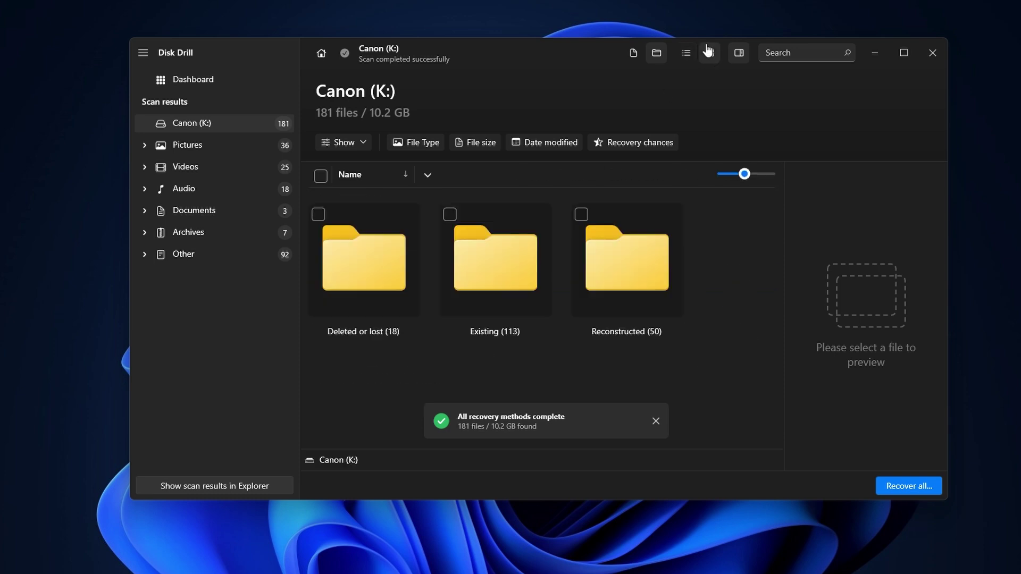
double_click(452, 250)
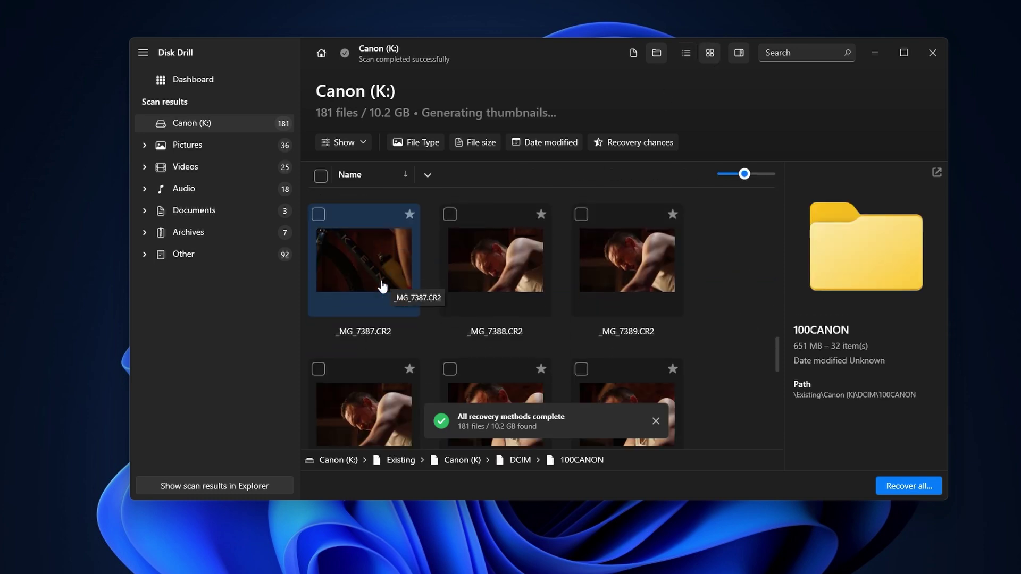
scroll(382, 286, "down", 3)
scroll(382, 286, "down", 3)
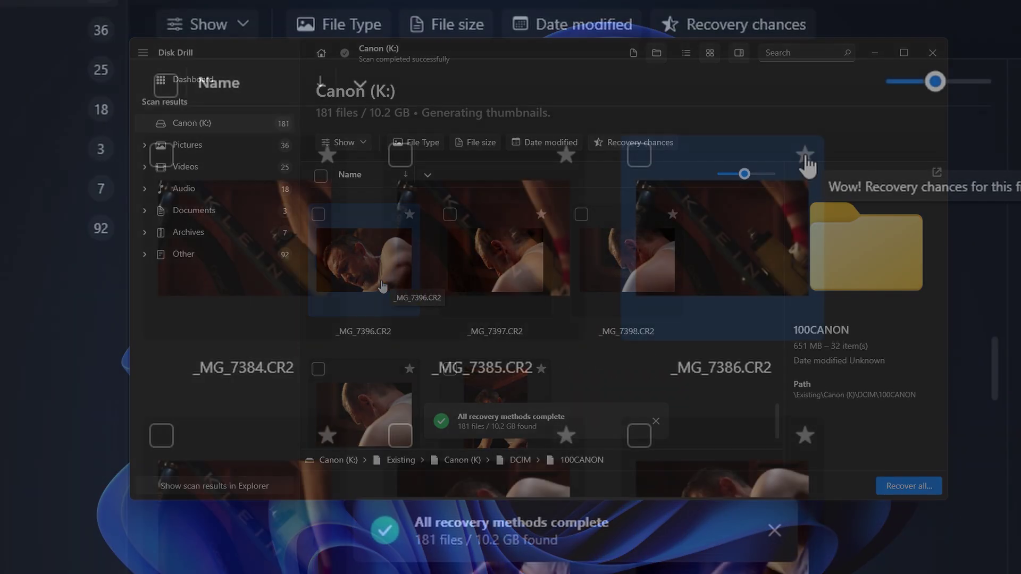
mouse_move(573, 164)
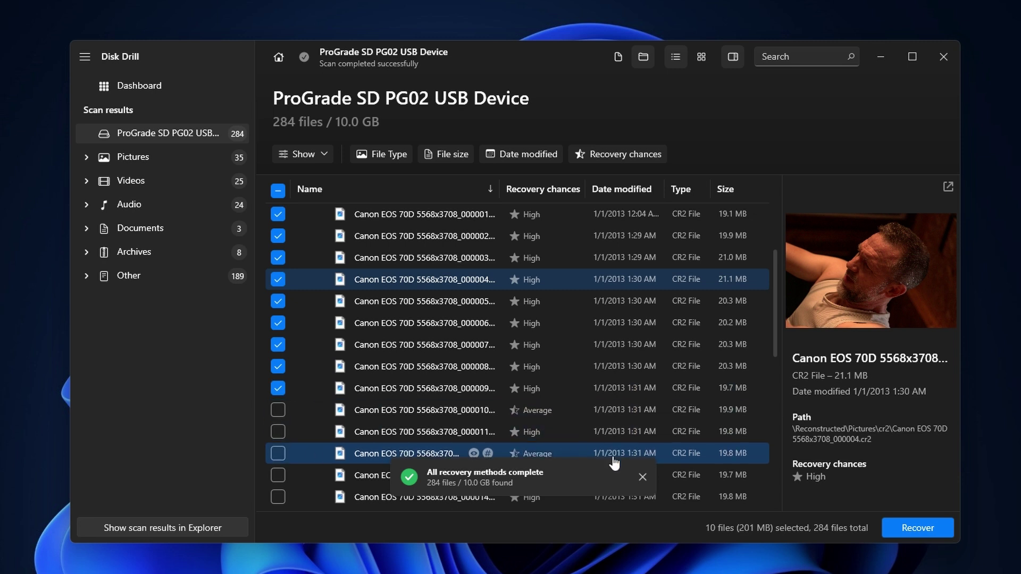
Recover the ten selected photos (201 MB) into one folder on the Desktop.
left_click(920, 531)
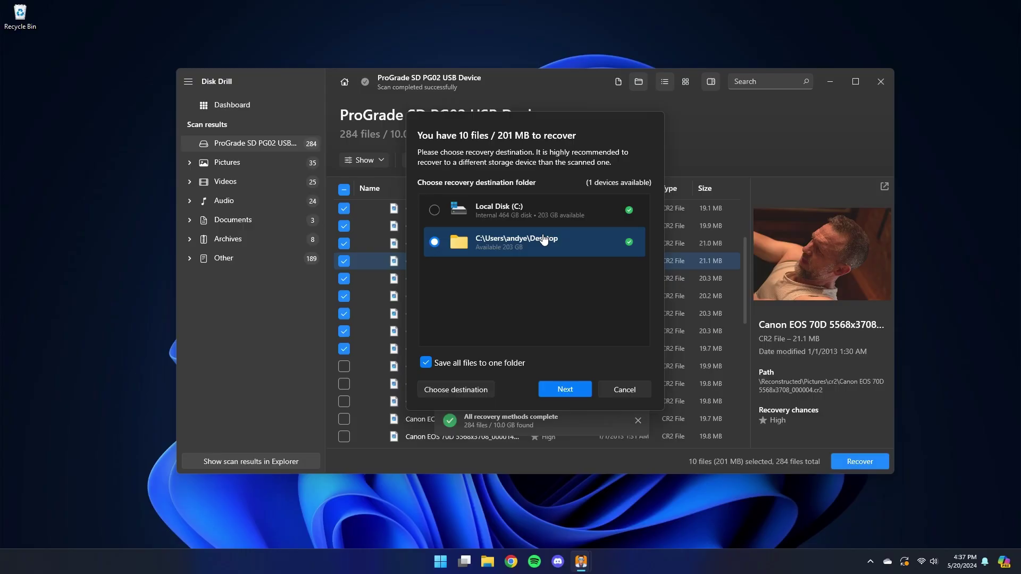
left_click(559, 390)
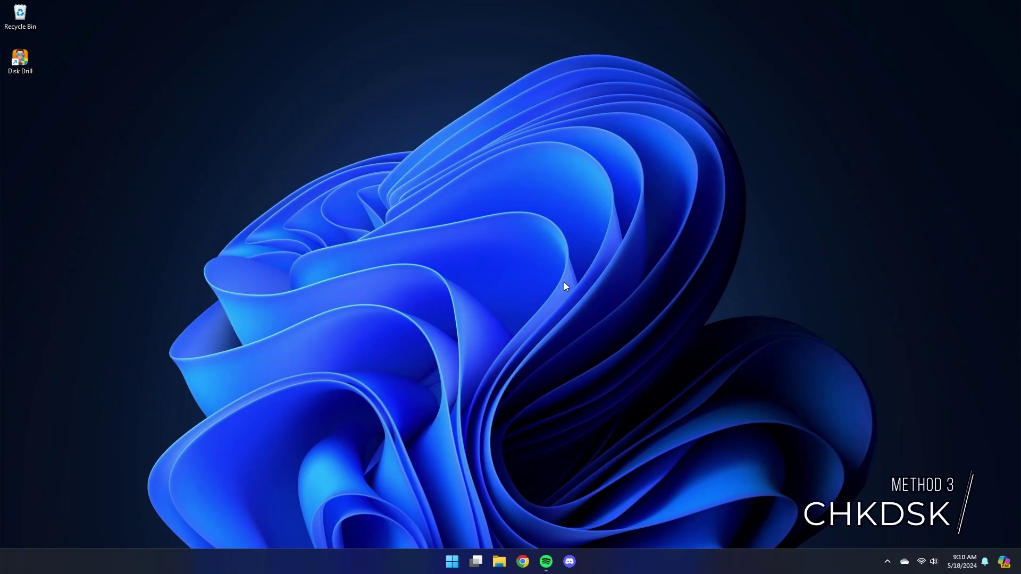
Run chkdsk K: /f /r in a Command Prompt opened as administrator.
left_click(452, 562)
type("cmd")
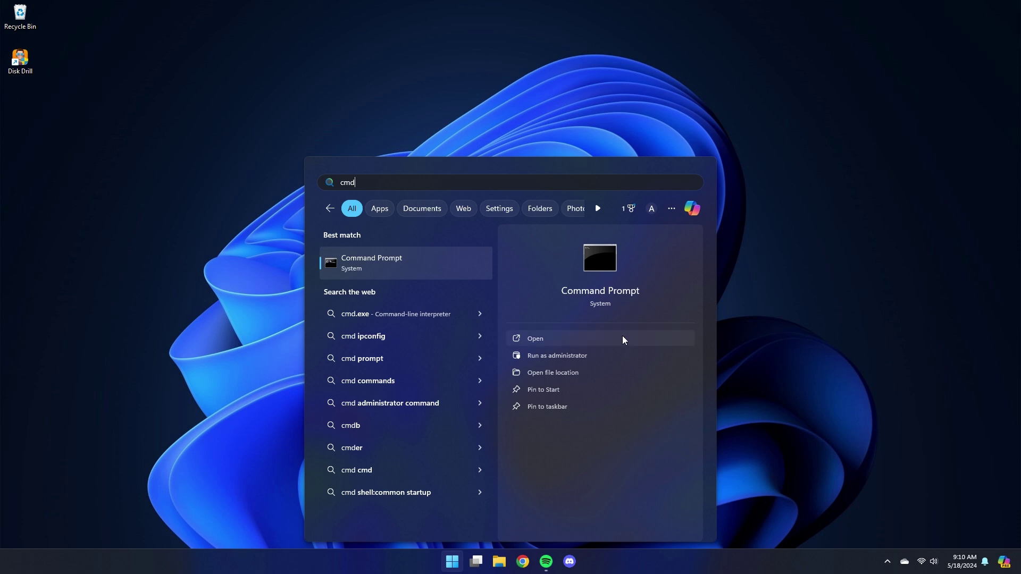
right_click(386, 260)
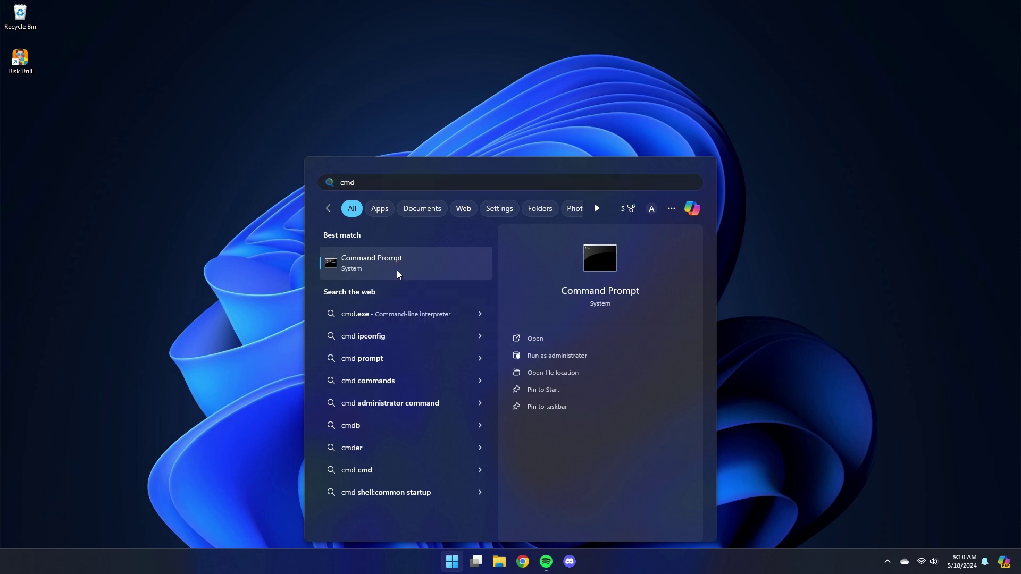
left_click(431, 274)
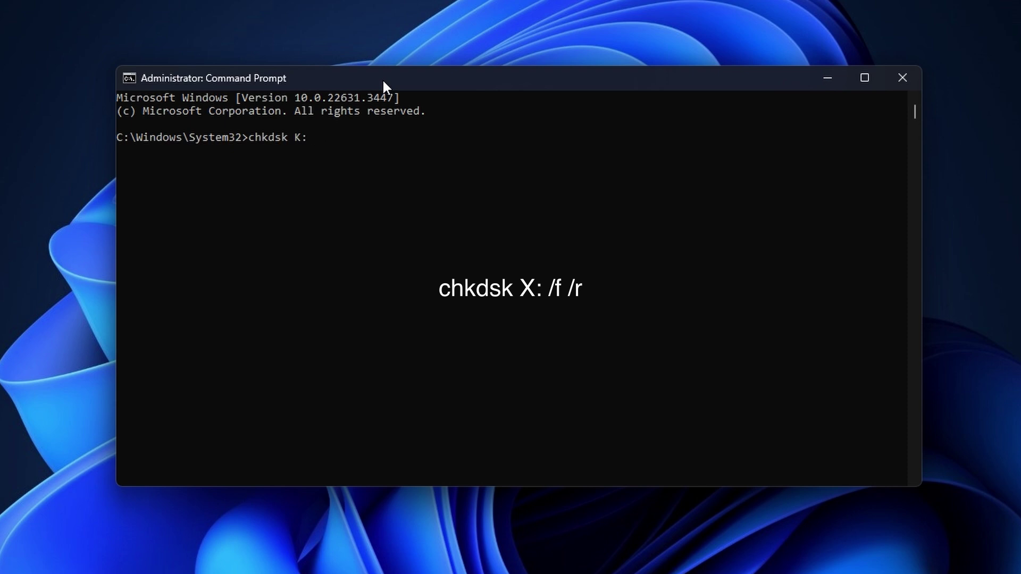
type("/f /r")
key("Return")
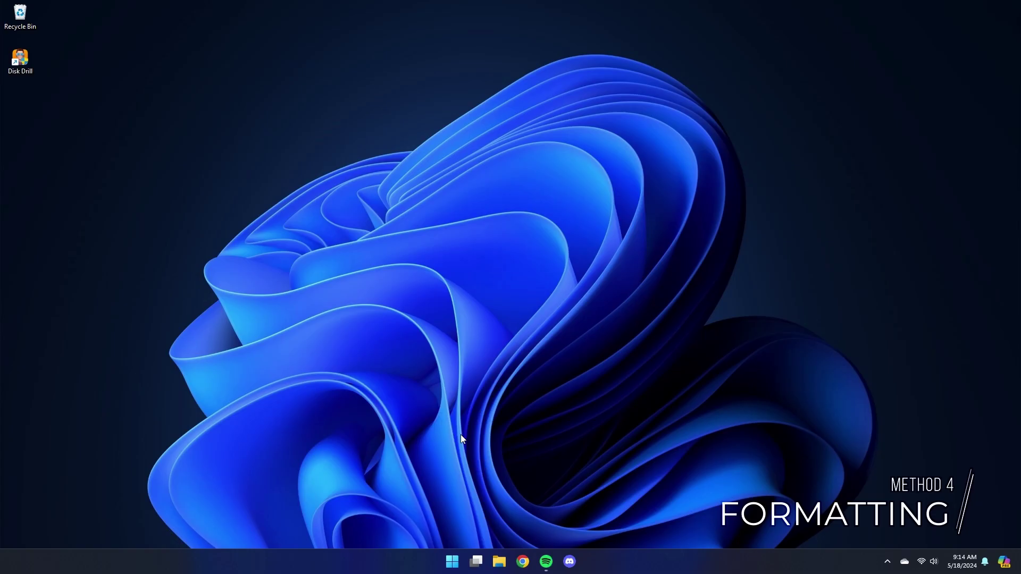
Search the Start menu for 'disk management' and launch Disk Management.
left_click(451, 562)
type("d")
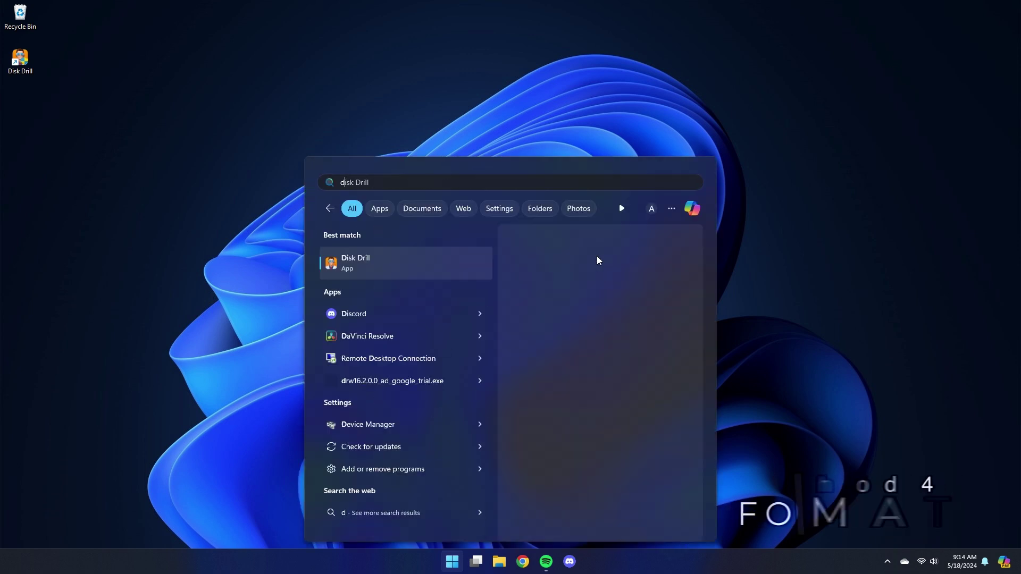
type("isk management")
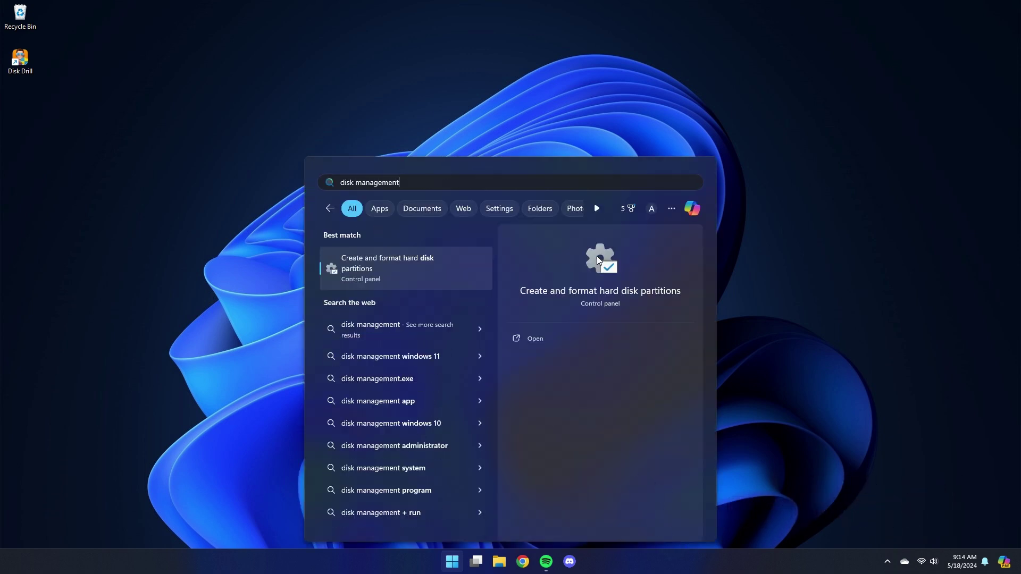
key("Return")
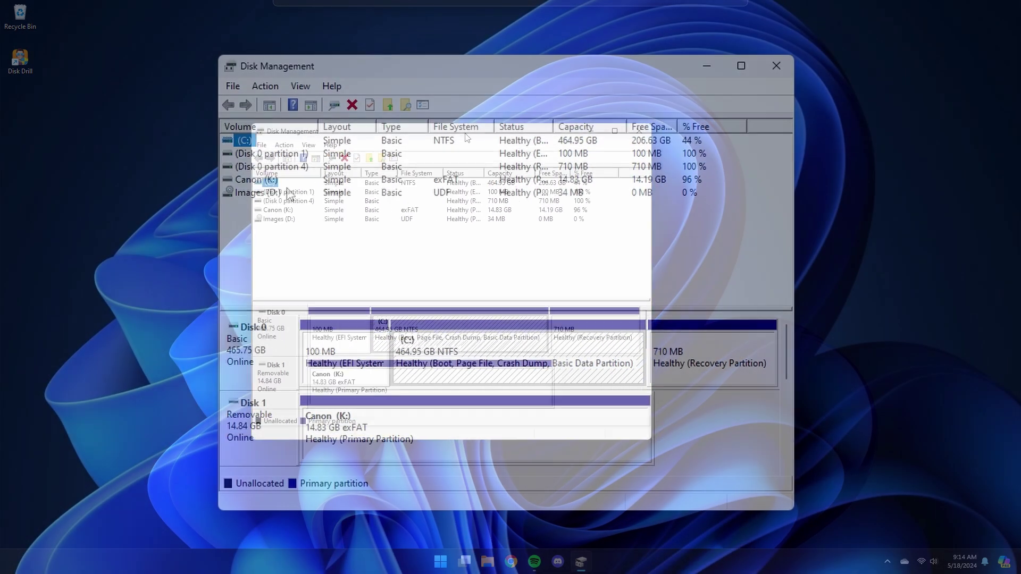
Quick-format Canon (K:) as exFAT with label Canon, confirming the erase warning.
left_click(107, 139)
right_click(267, 179)
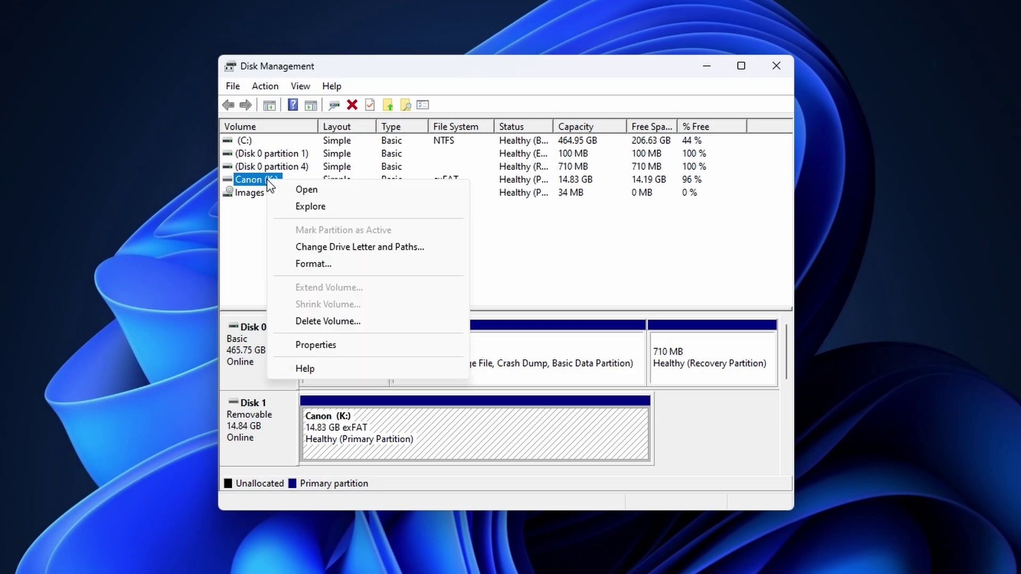
left_click(298, 258)
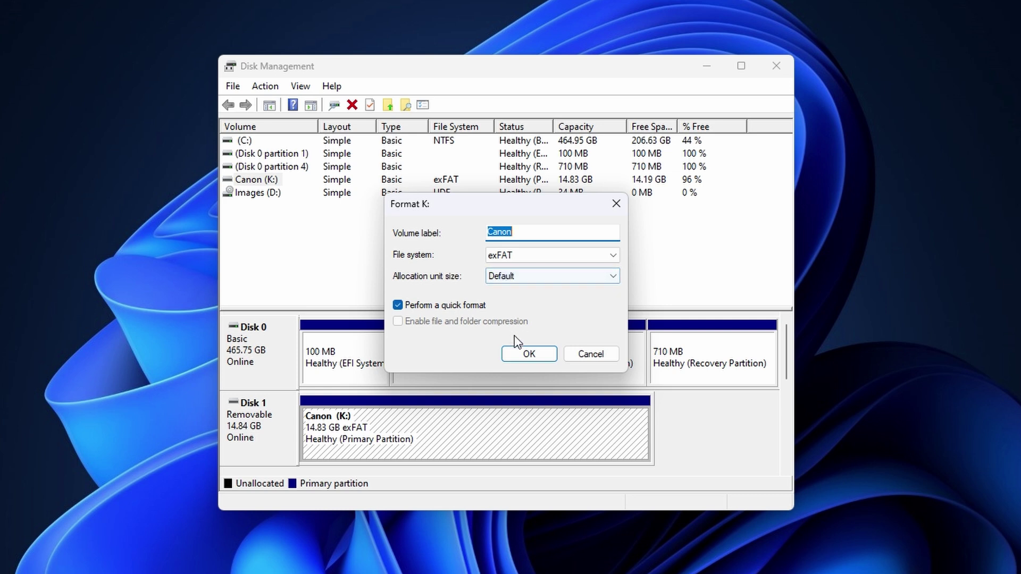
left_click(529, 354)
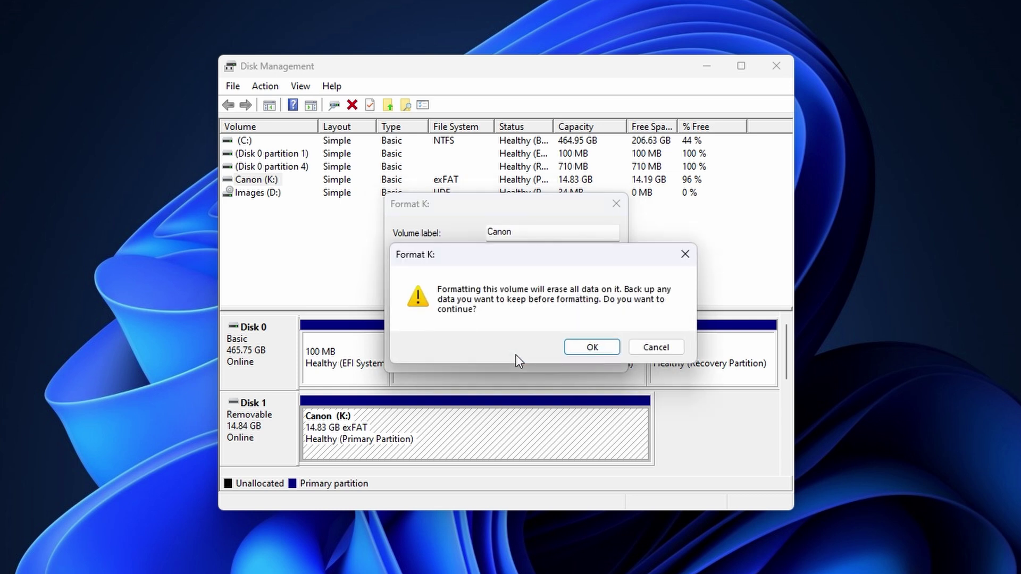
left_click(583, 351)
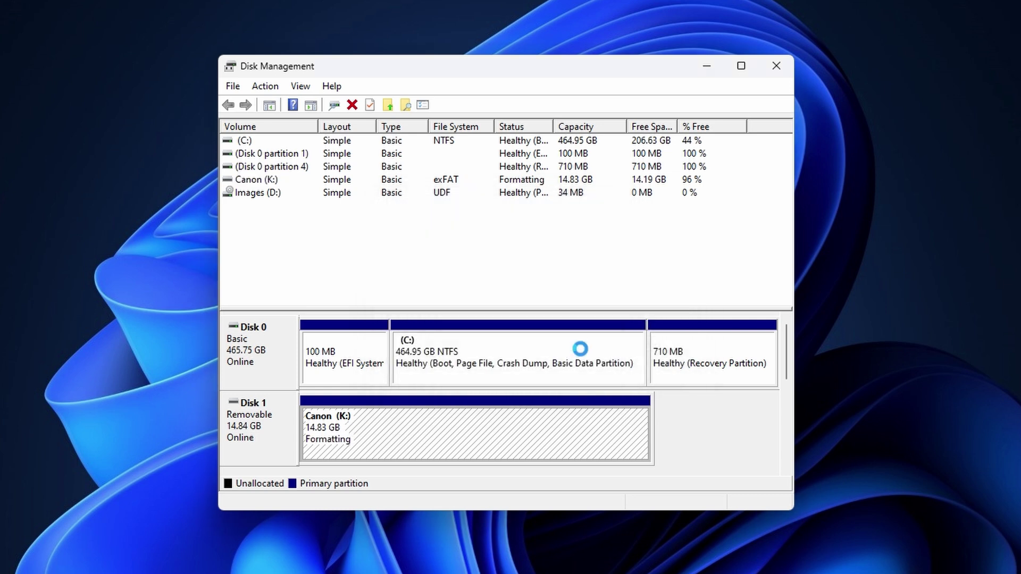